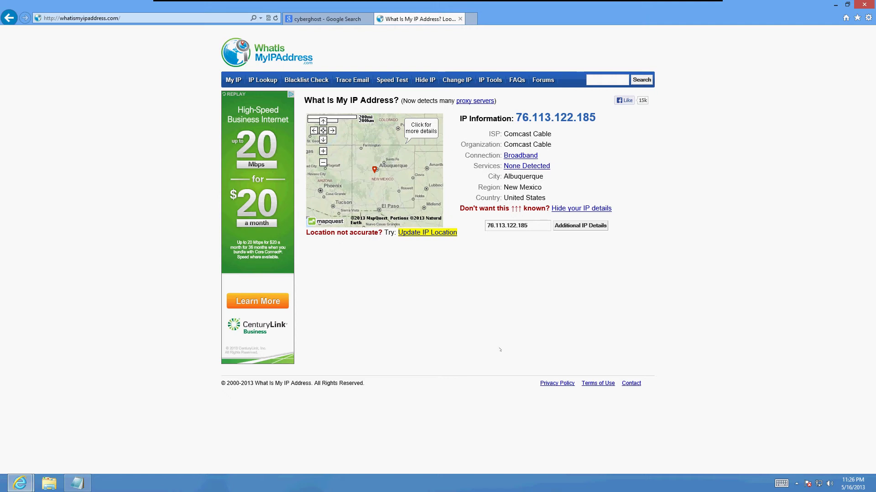
Switch to the 'cyberghost - Google Search' tab and review the cyberghost query
left_click(327, 19)
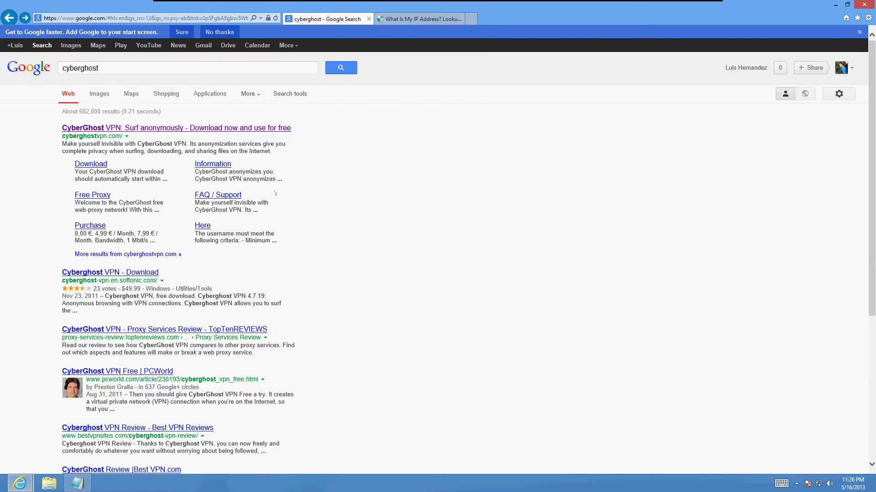
left_click(107, 68)
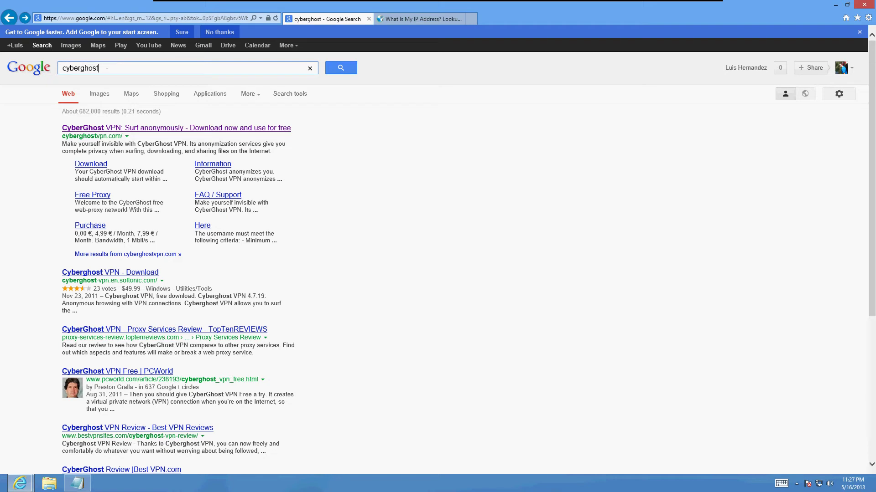
left_click(348, 210)
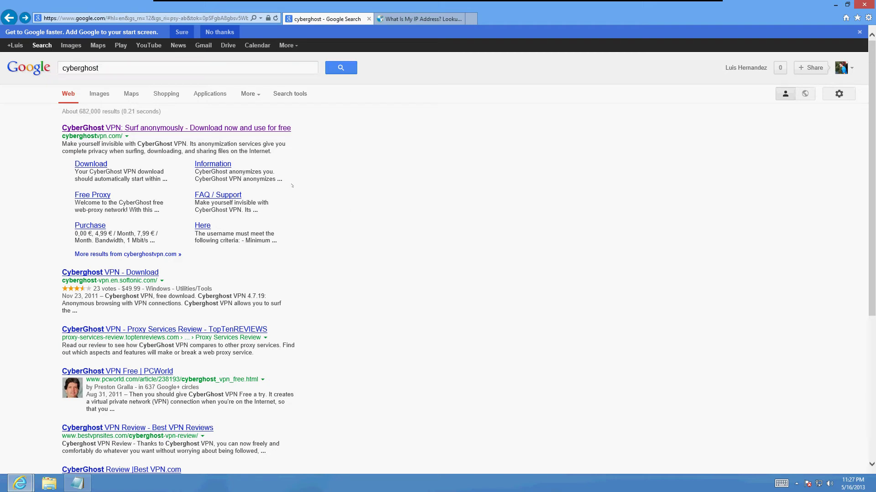
Open cyberghostvpn.com, start the FREE DOWNLOAD, and run CGWebInstall-en.exe
left_click(95, 131)
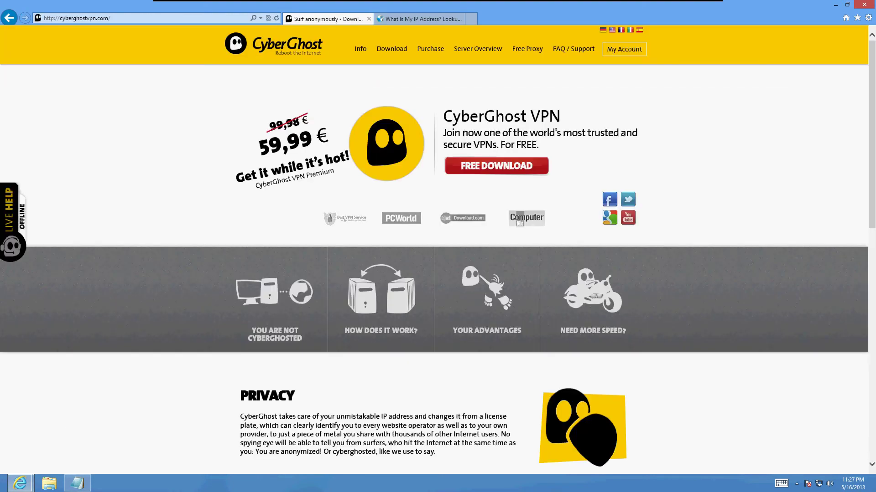
left_click(504, 166)
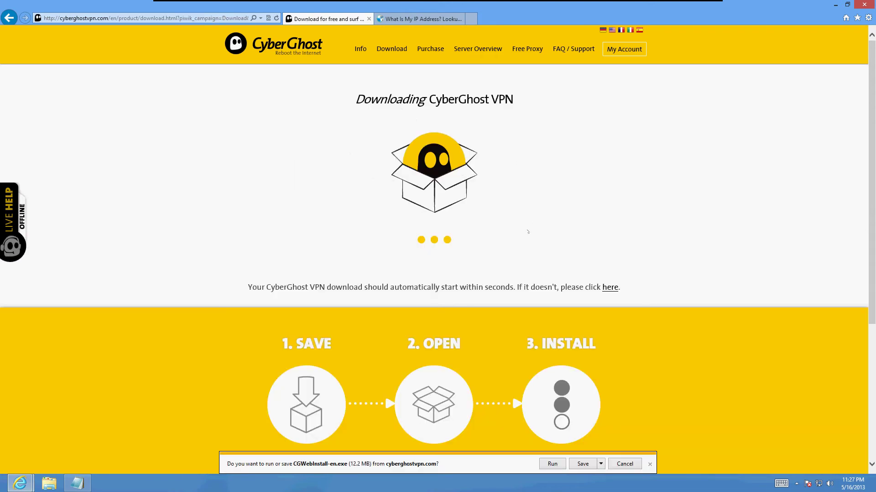
left_click(553, 464)
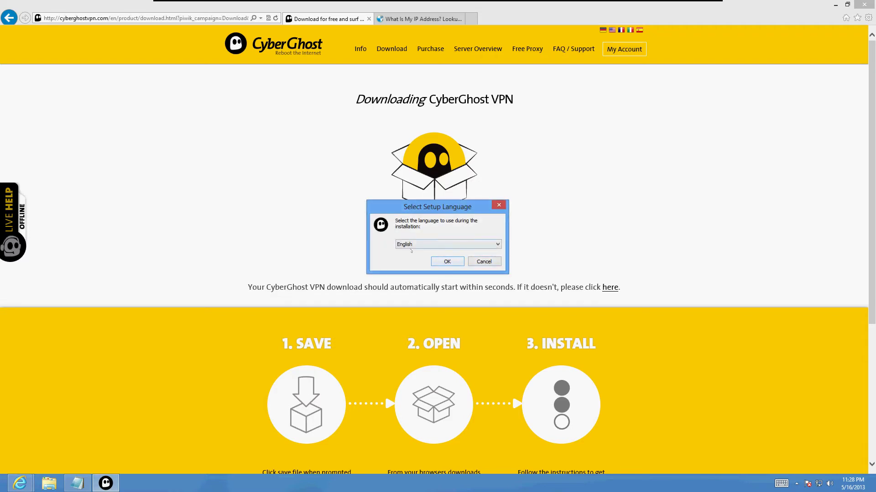
Choose English for setup, move the Setup window aside, and accept the licence agreement
left_click(447, 263)
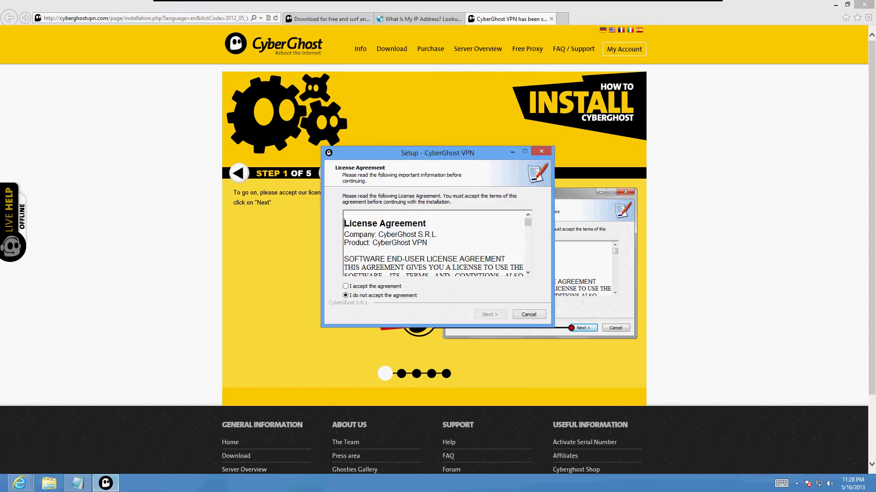
left_click_drag(414, 157, 443, 172)
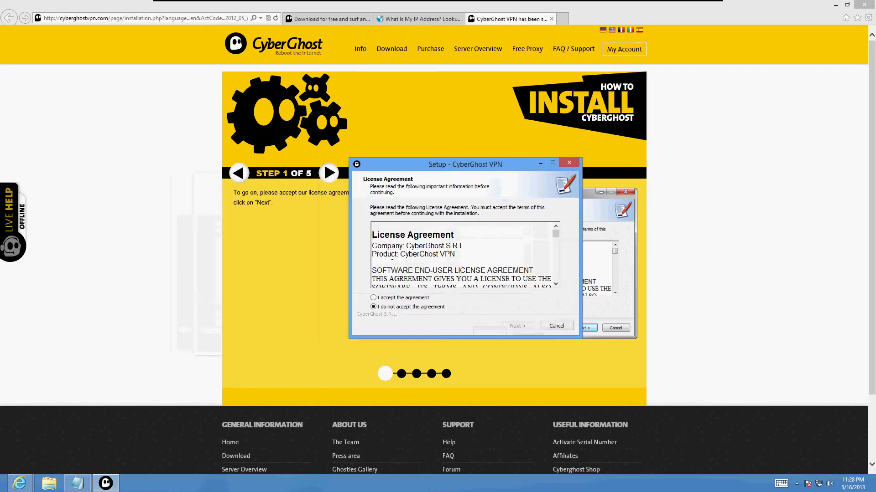
left_click(393, 298)
left_click(519, 326)
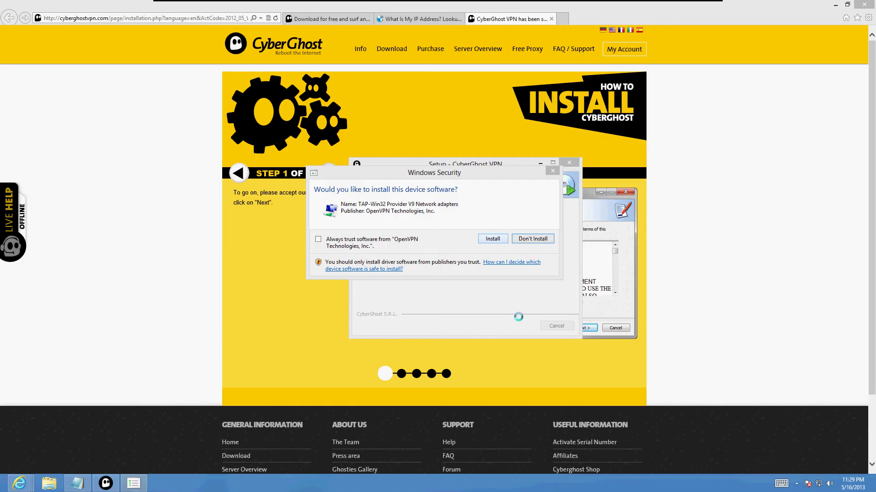
Approve installing the TAP-Win32 network adapter driver
key("Return")
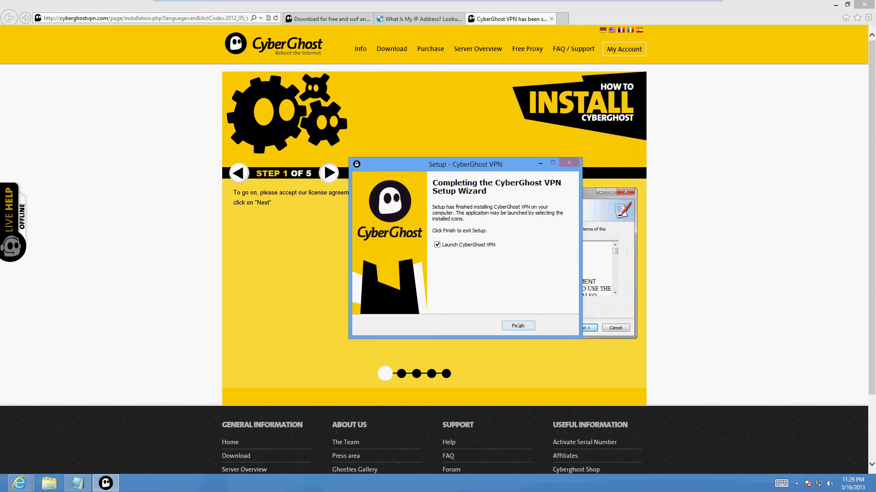
Finish setup to launch CyberGhost VPN, minimize Notepad, and choose free registration
left_click(520, 326)
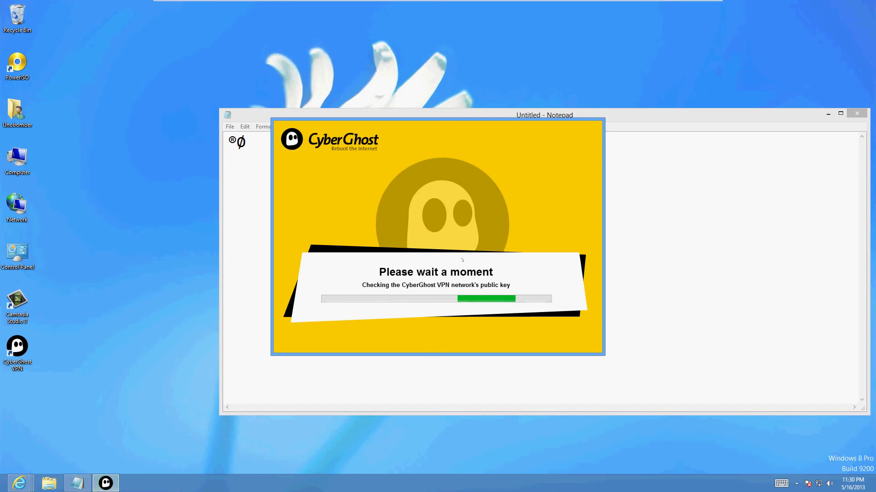
left_click(828, 114)
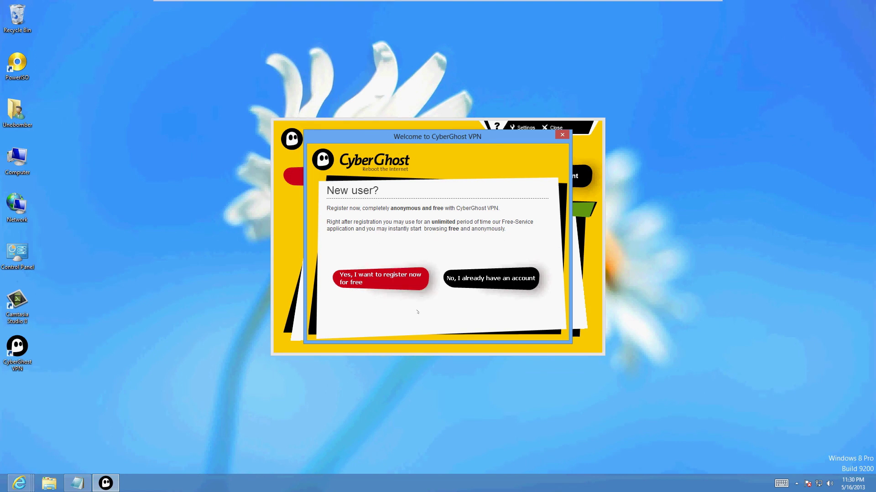
left_click(371, 286)
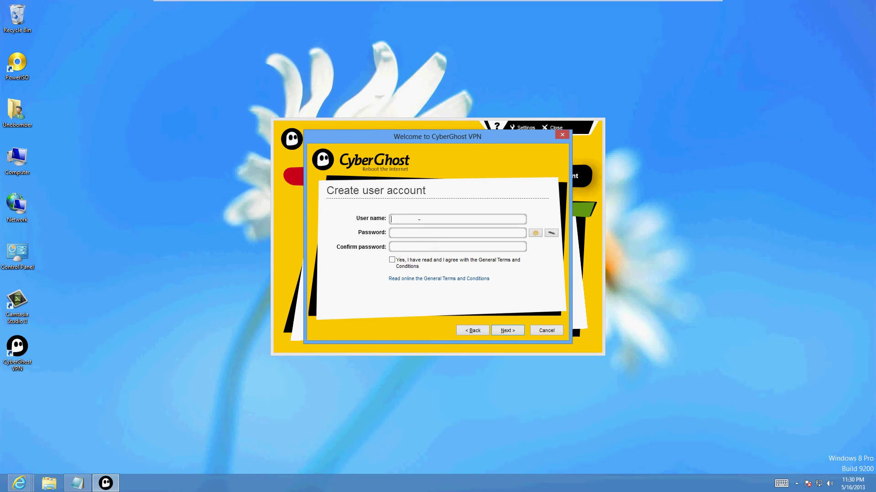
Enter a user name and the password twice, accept the terms, and submit
type("luis22••••••••••••••••")
left_click(446, 261)
left_click(499, 330)
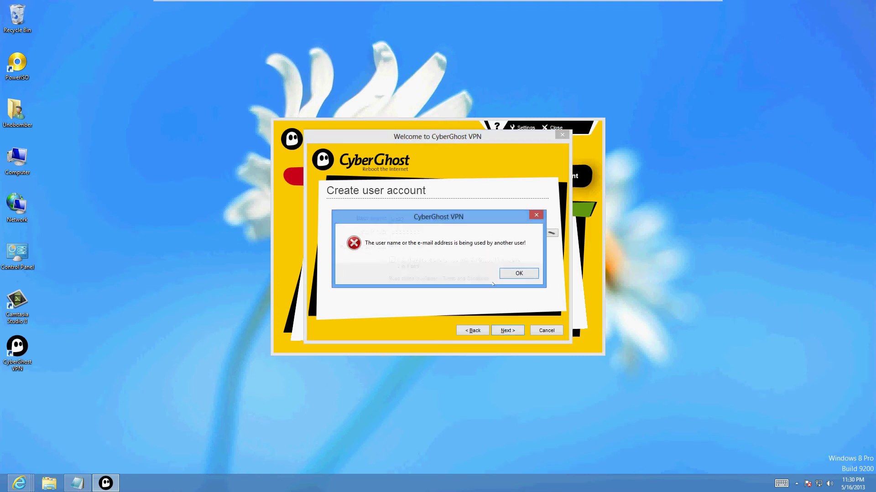
After the user-name-taken error, change the user name's trailing digits and resubmit
left_click(509, 276)
left_click(415, 220)
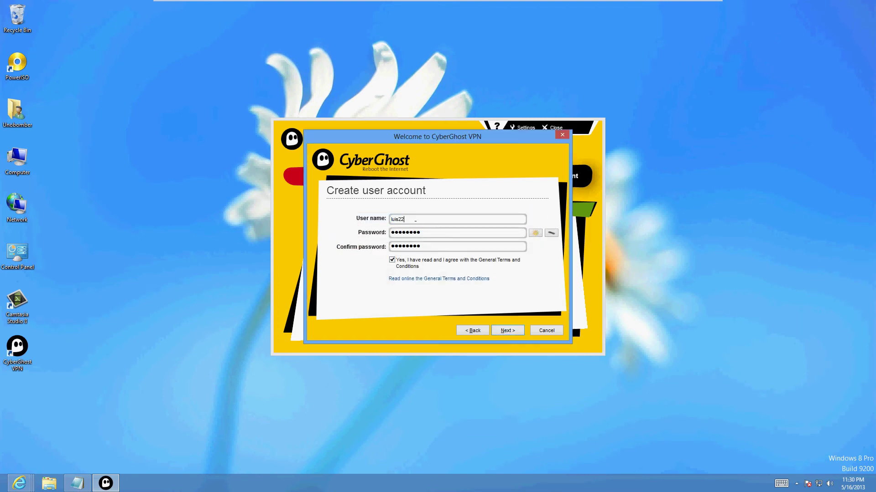
key("BackSpace")
key("BackSpace")
type("87121")
left_click(507, 331)
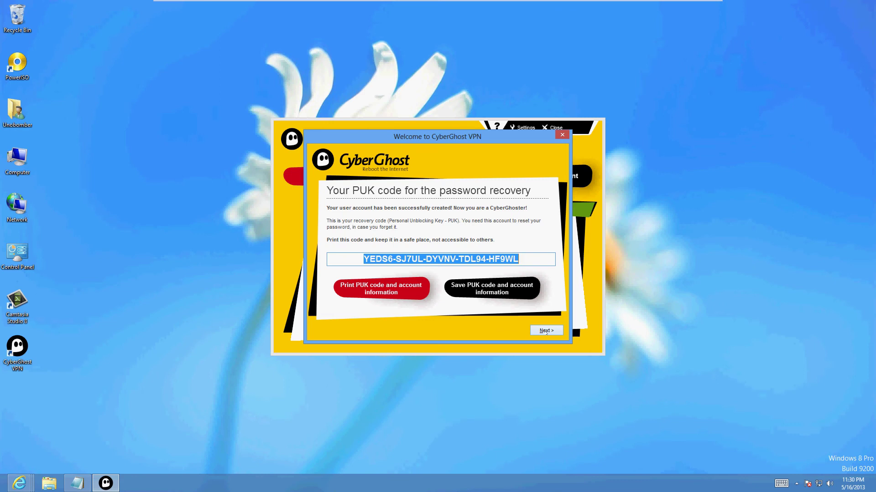
Skip the PUK page, declining PUK printing, the e-mail raffle and the promotional offer
left_click(546, 331)
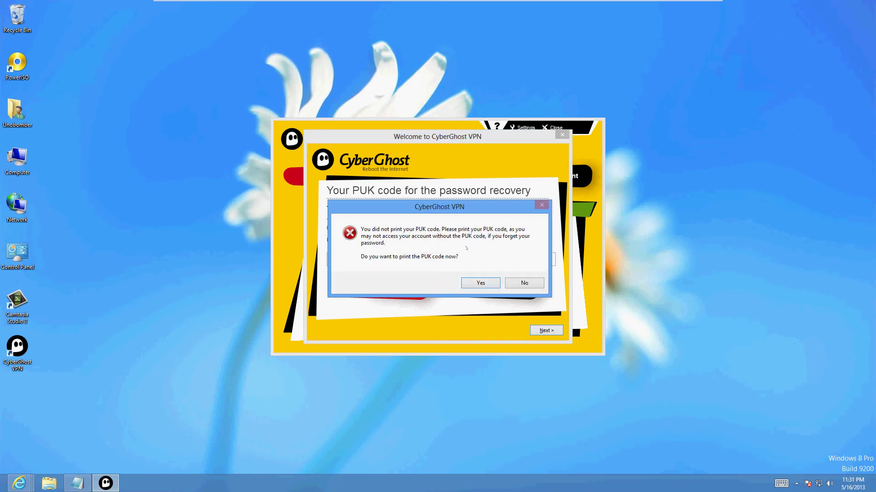
left_click(524, 284)
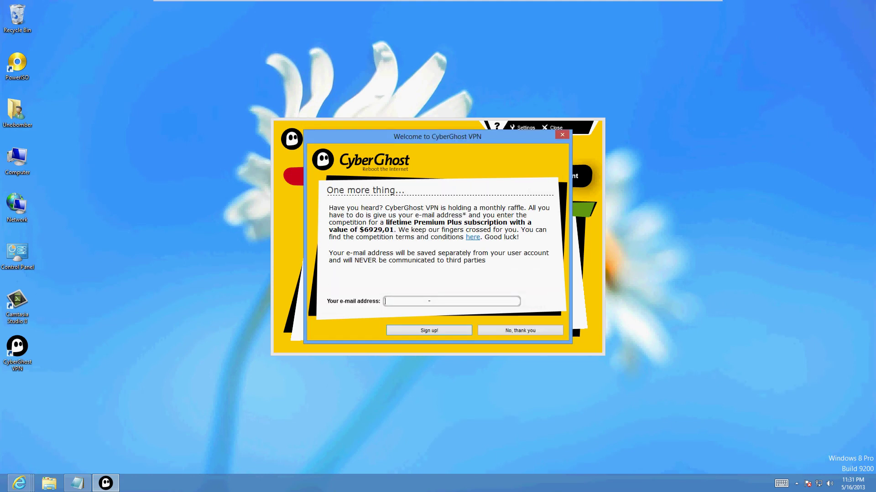
left_click(523, 333)
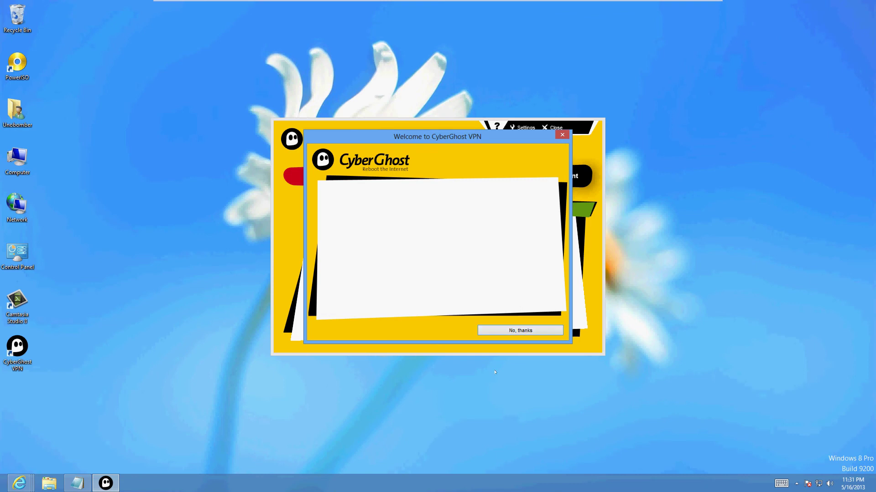
left_click(517, 330)
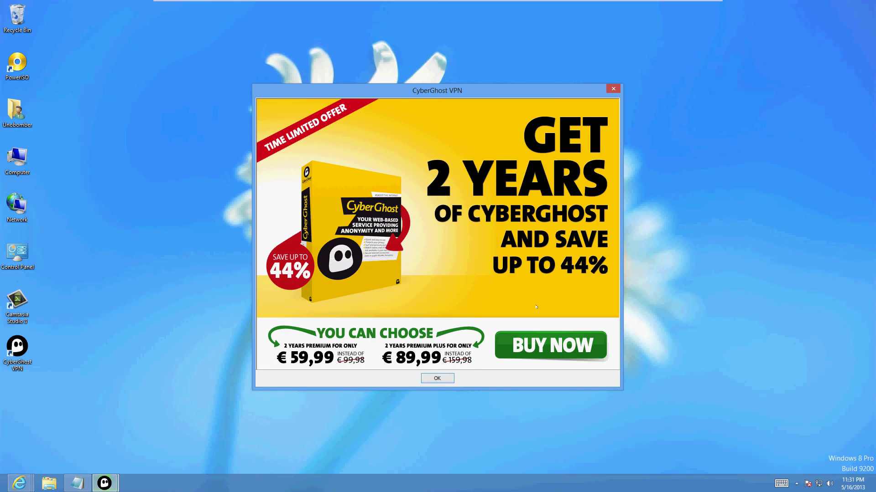
Dismiss the ad and connect to the VPN using the free service
left_click(437, 379)
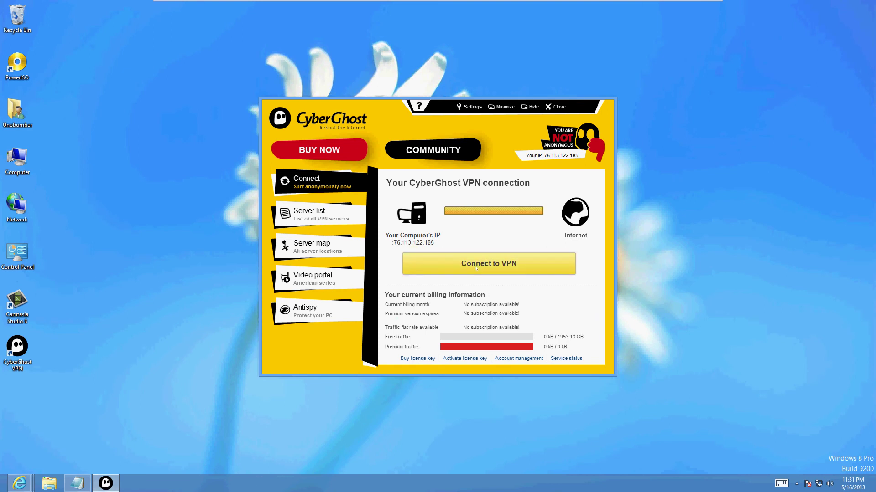
left_click(476, 268)
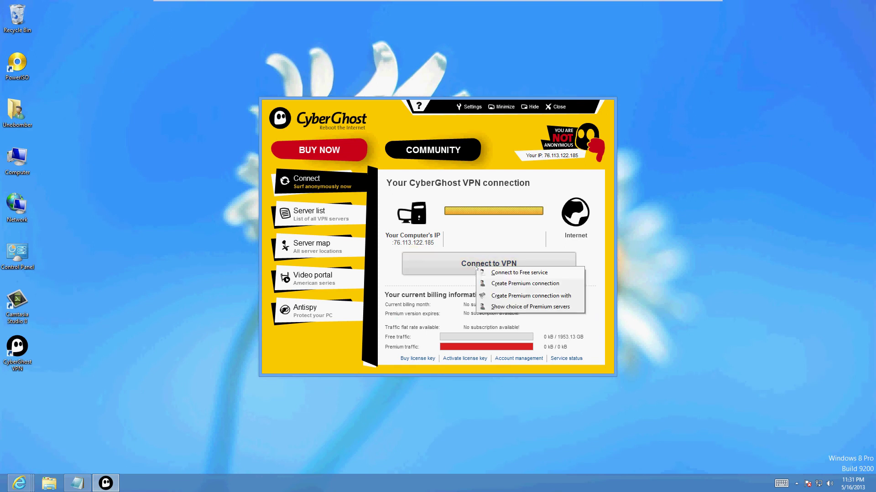
left_click(517, 273)
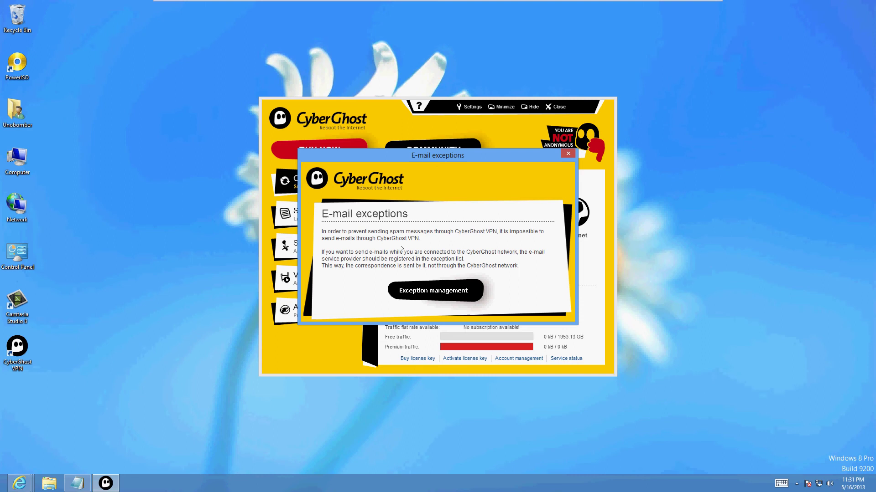
Dismiss the e-mail exceptions notice and let CyberGhost close the running Internet Explorer
left_click(432, 290)
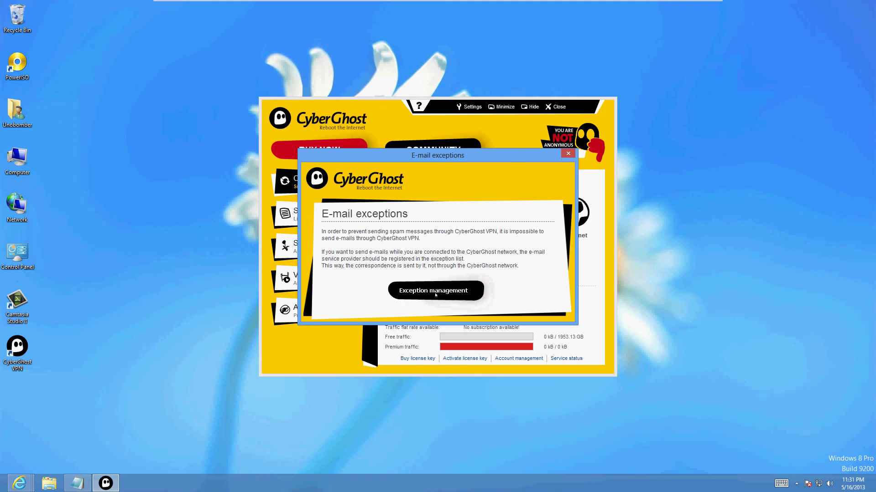
left_click(541, 337)
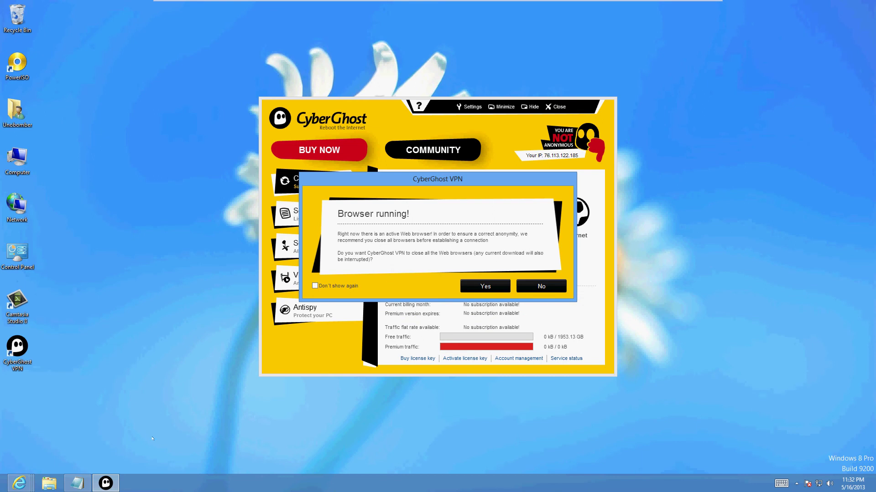
right_click(19, 484)
left_click(78, 461)
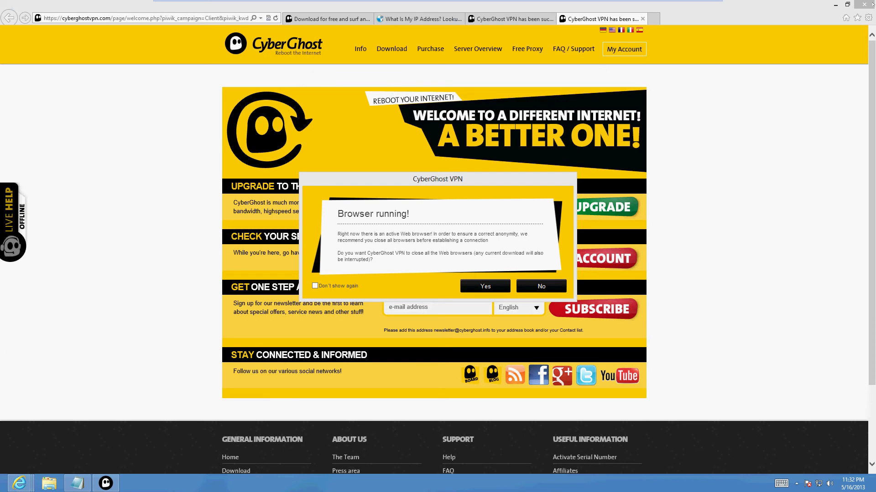
left_click(486, 286)
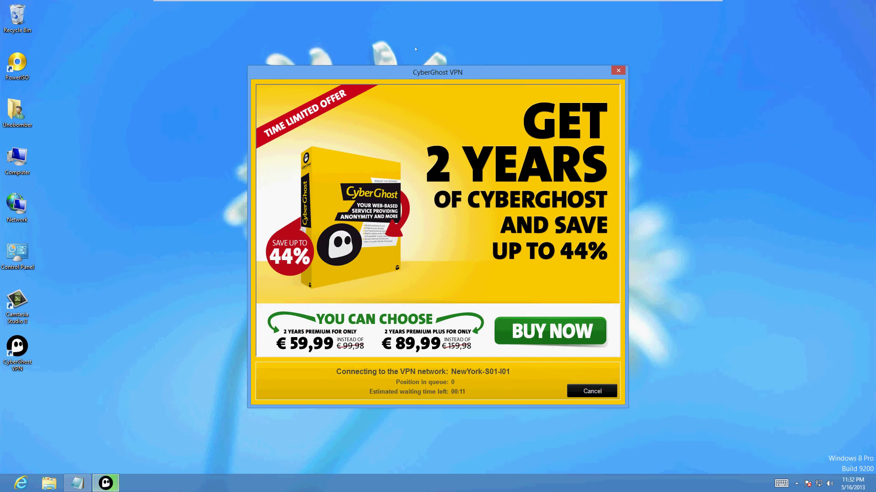
Nudge the CyberGhost window while the NewYork-S01-I01 connection completes
left_click_drag(434, 79, 444, 75)
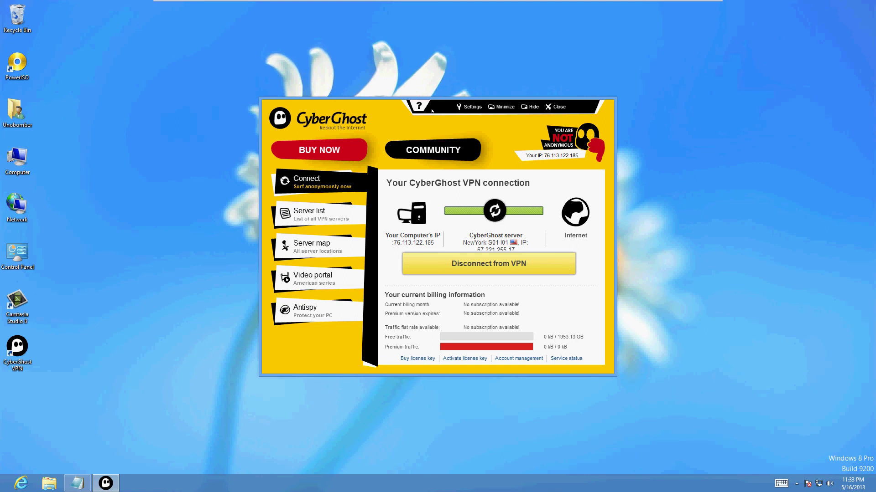
Nudge the CyberGhost window slightly upward while the connection attempt drops back
mouse_move(396, 110)
left_mouse_down()
mouse_move(395, 122)
mouse_move(400, 109)
left_mouse_up()
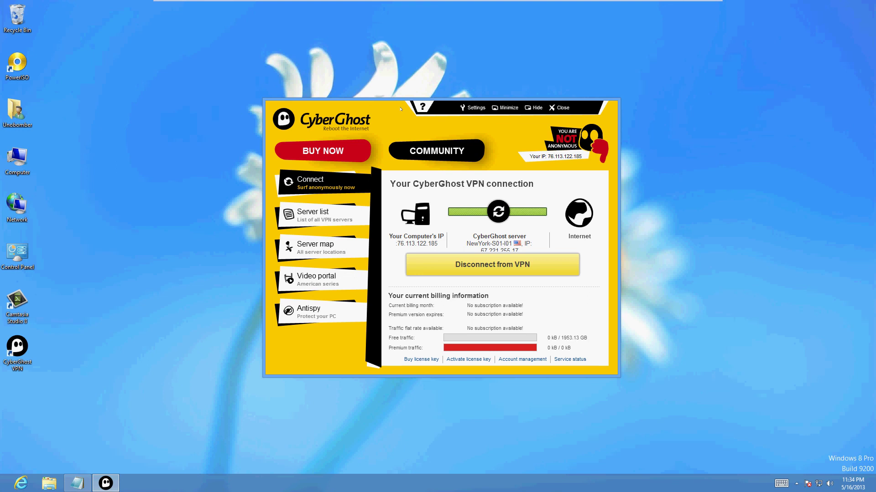
left_click_drag(379, 109, 378, 104)
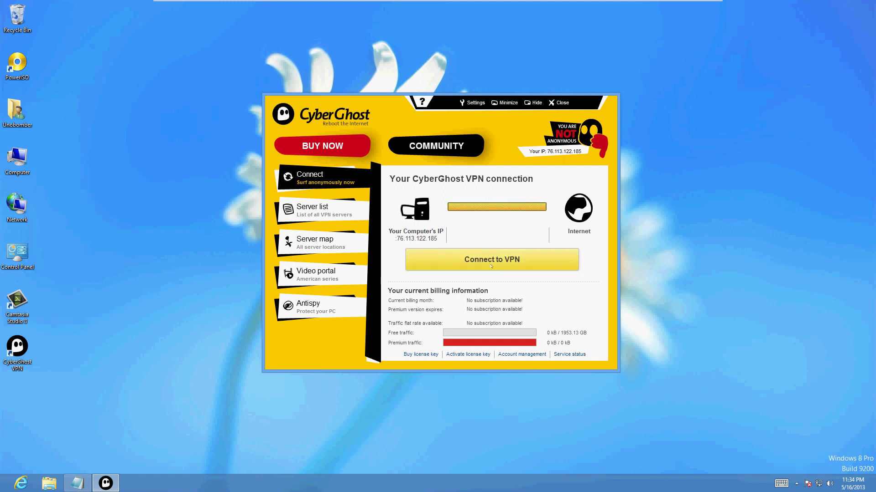
Reconnect to NewYork-S01-I01 through the free service until it reads You Are Anonymous
left_click(538, 263)
left_click(538, 270)
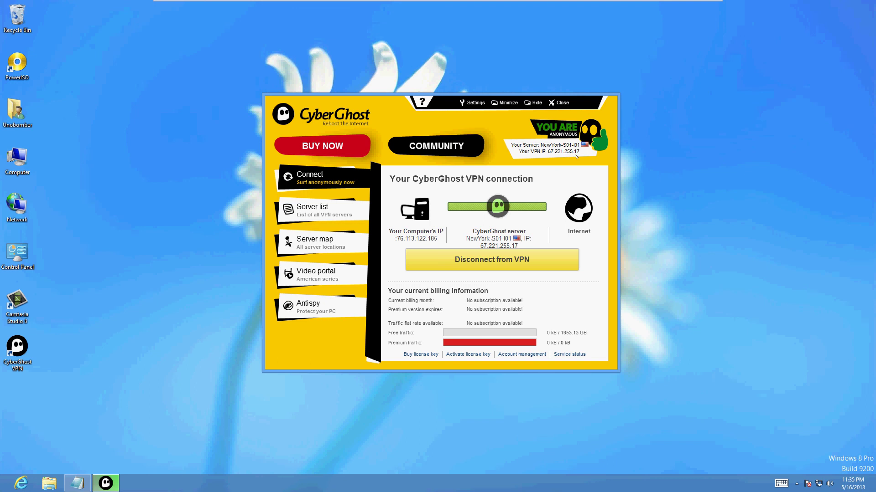
Launch Internet Explorer, go to google.com and start a search for 'what is my'
left_click(21, 483)
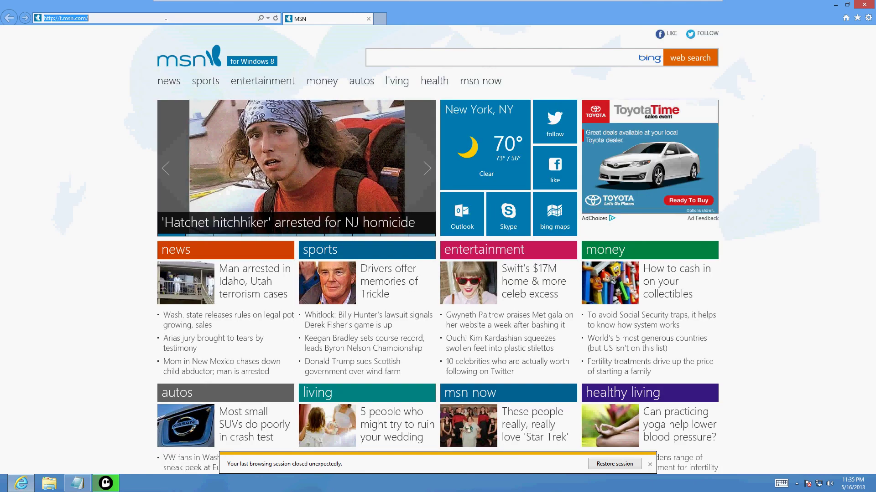
type("google")
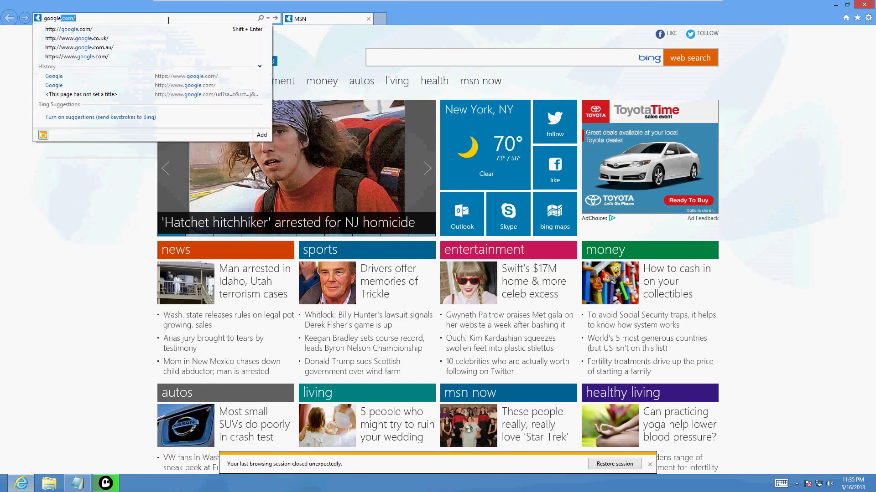
key("Return")
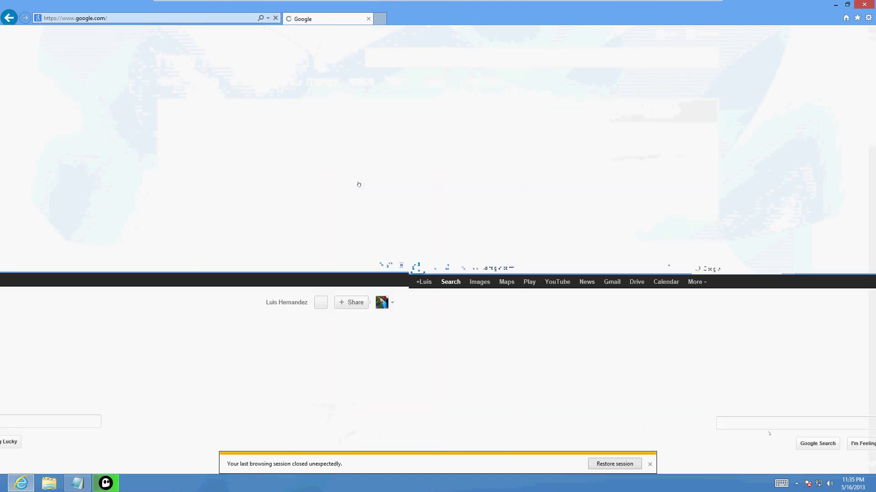
left_click(343, 186)
type("w")
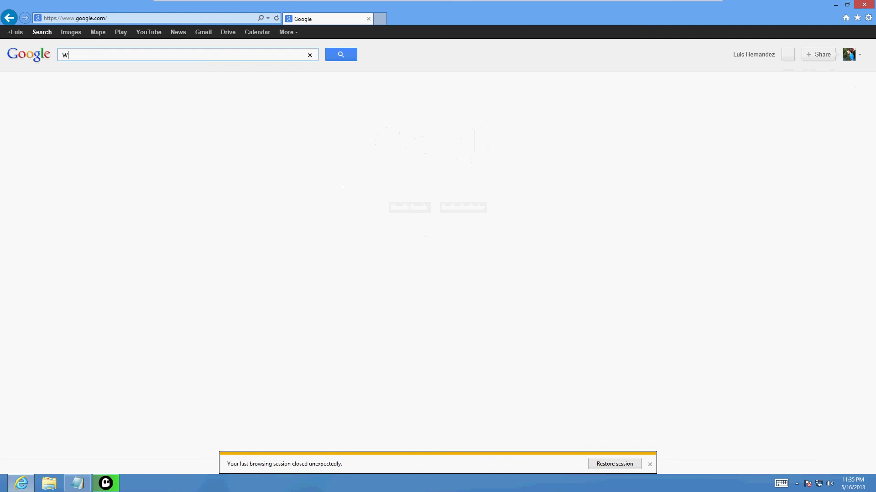
type("hat is my")
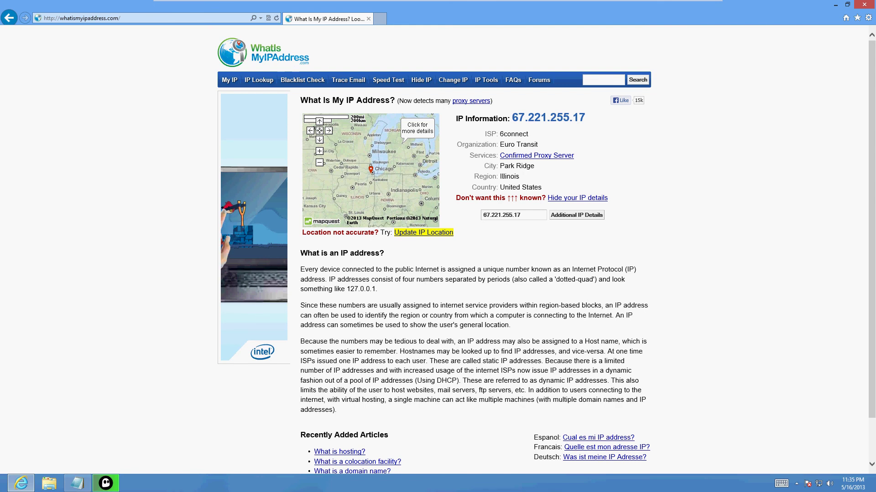
Highlight the reported city Park Ridge on WhatIsMyIPAddress.com, then clear the selection
left_click_drag(499, 166, 534, 167)
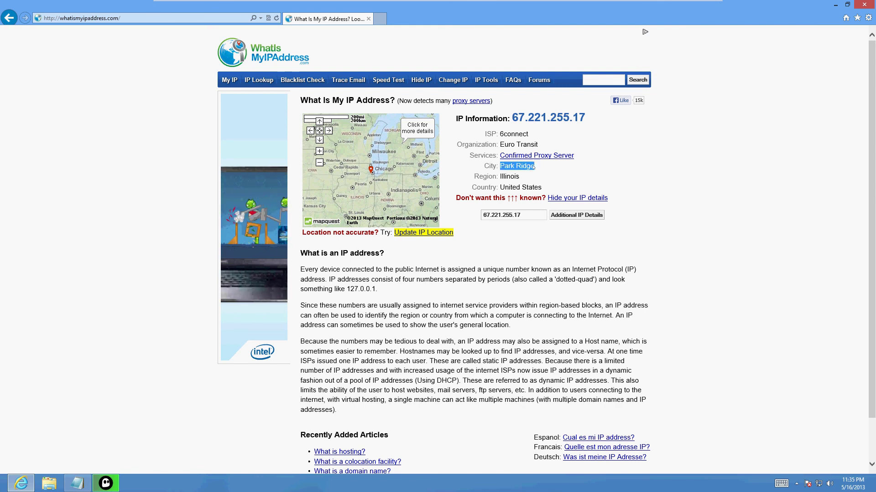
left_click(563, 181)
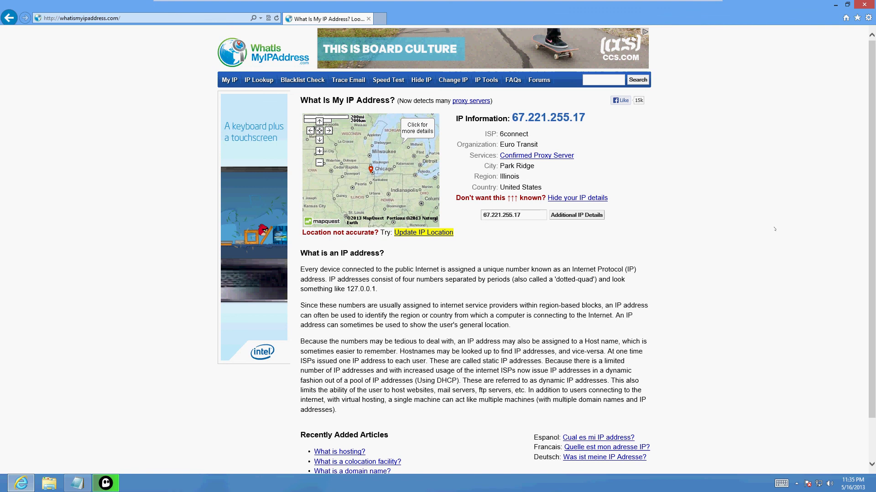